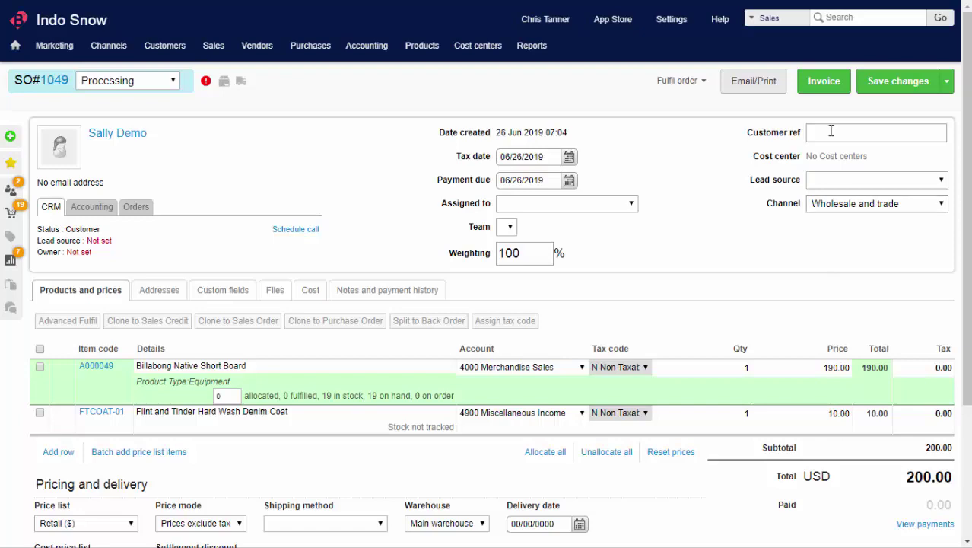
- Invoice sales order 1049 so it becomes SI-1011 with status Completed
left_click(827, 90)
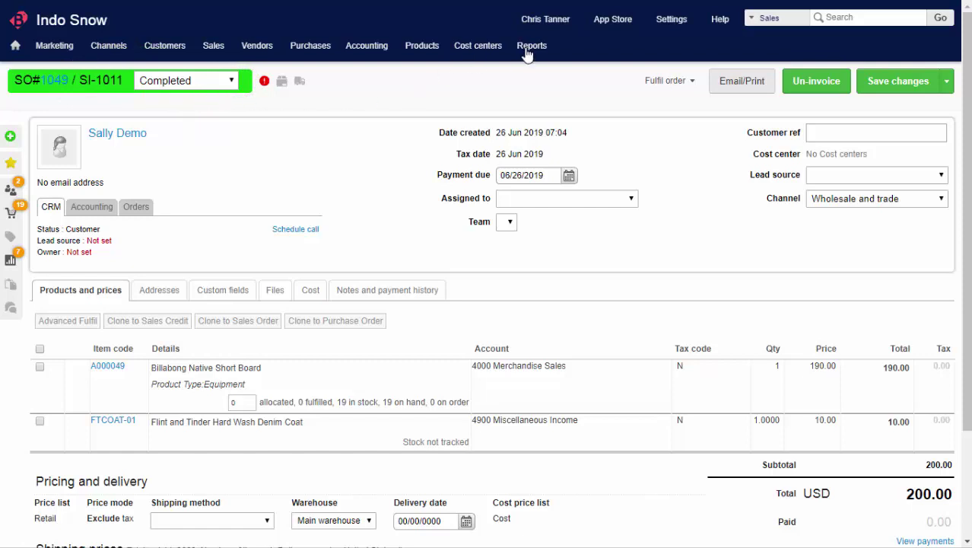
- Open the General Ledger report for the customer from the Reports menu
mouse_move(532, 46)
left_click(551, 99)
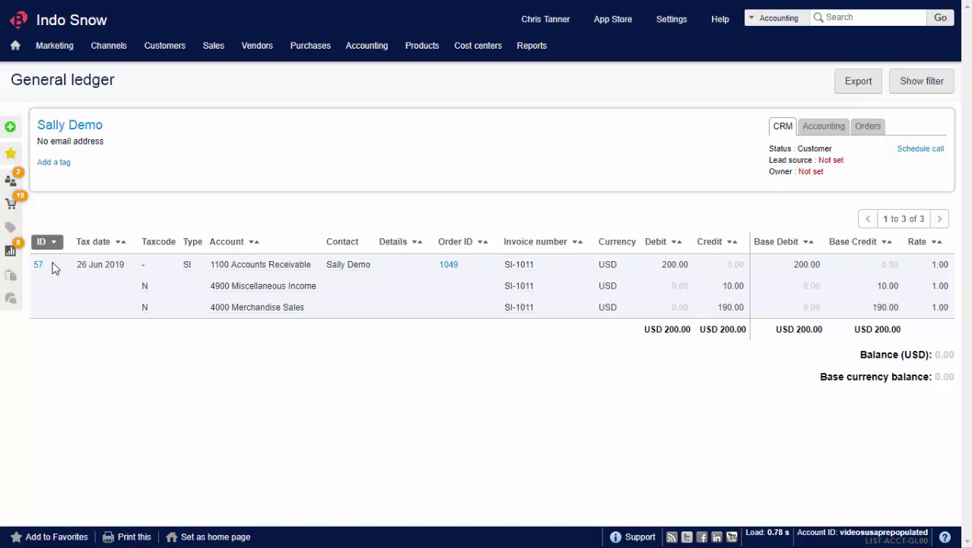
- Open journal entry 57 for invoice SI-1011
left_click(38, 266)
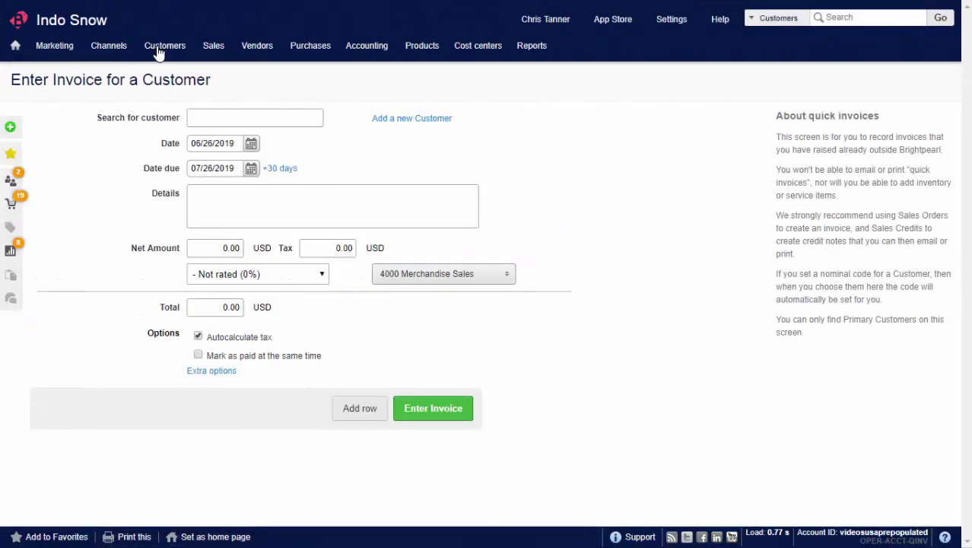
- Fill in a quick invoice for the demo customer: net amount 50, details REF45
mouse_move(158, 51)
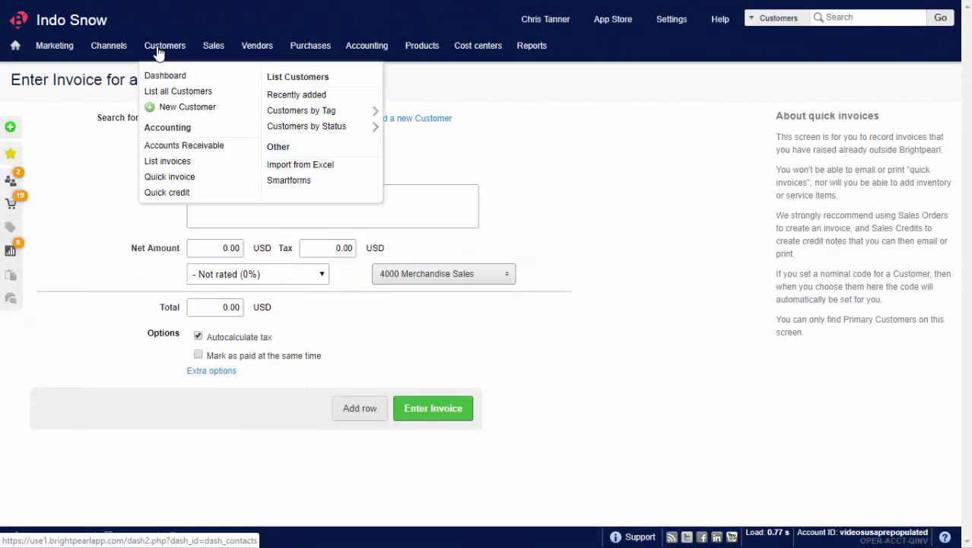
left_click(170, 179)
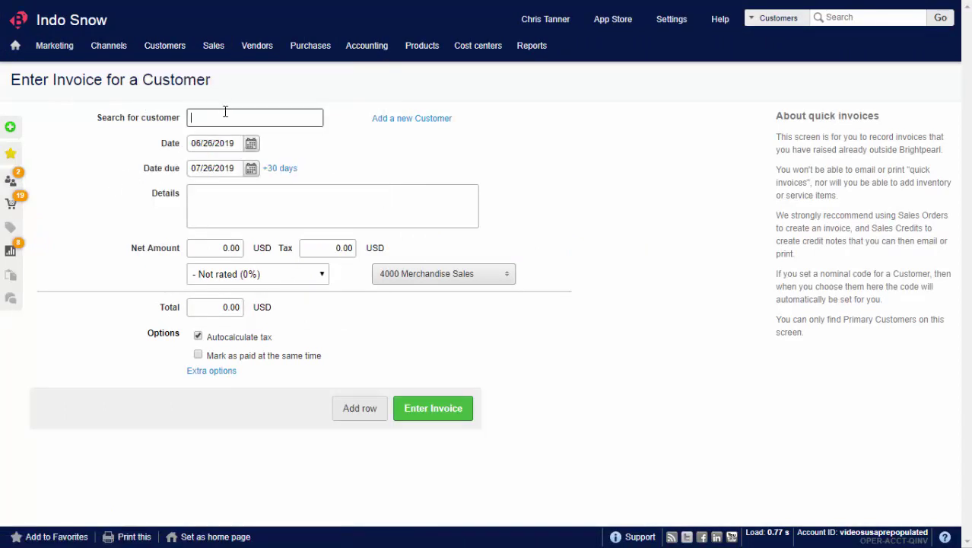
type("sally")
left_click(216, 134)
left_click(221, 280)
type("50")
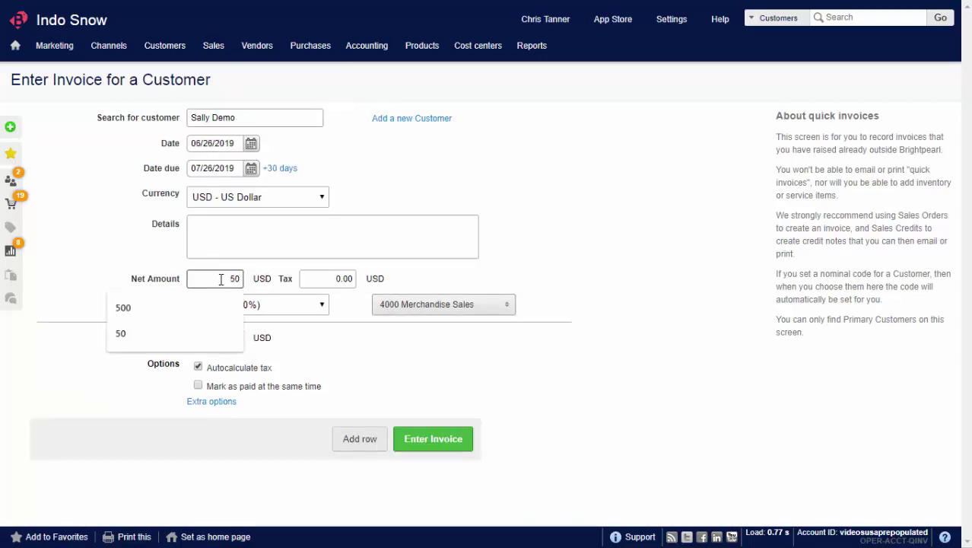
left_click(248, 248)
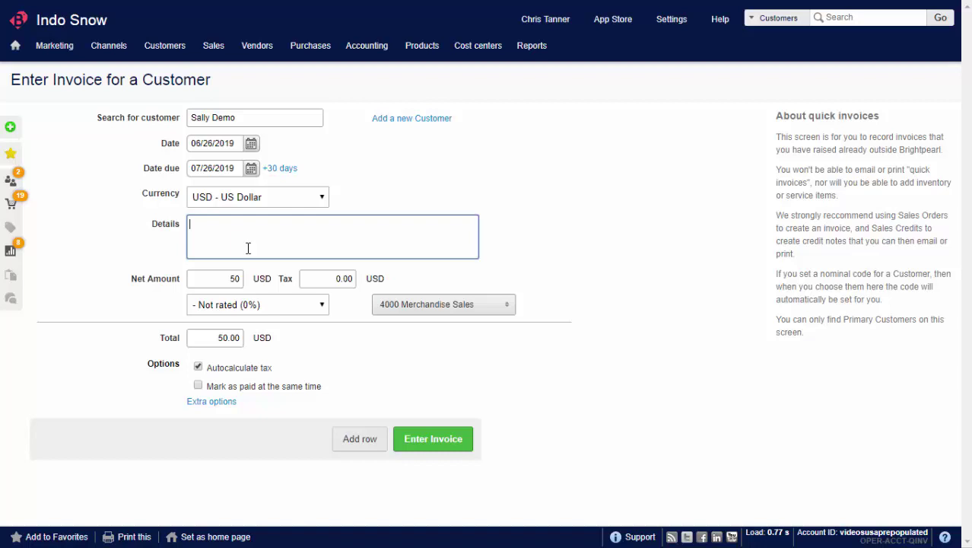
type("REF45")
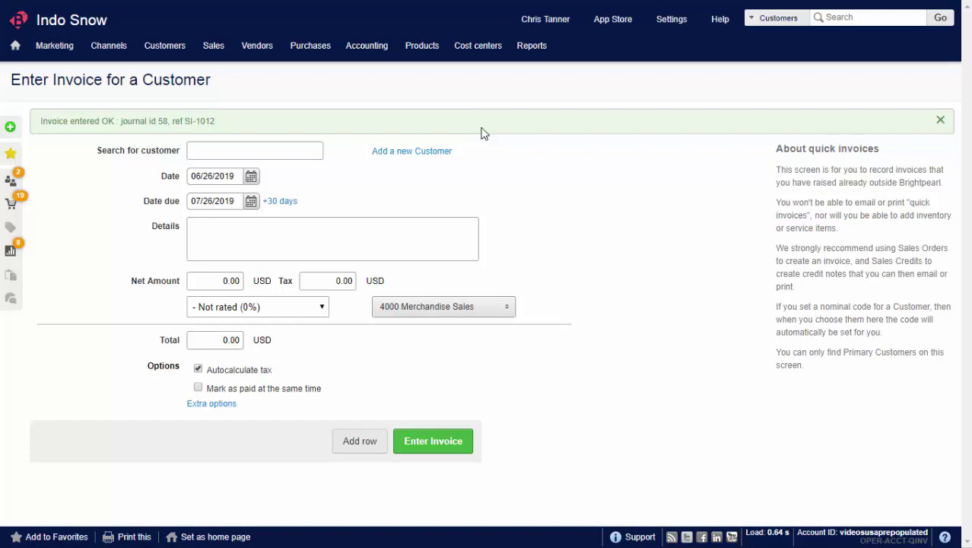
- Open Accounts Receivable for all customers, show the filter, and select every customer
mouse_move(173, 47)
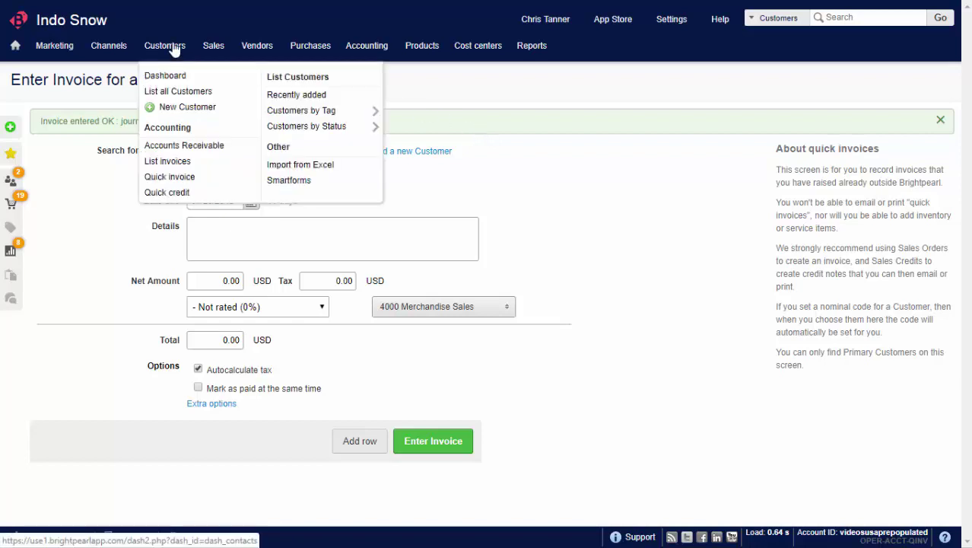
left_click(216, 152)
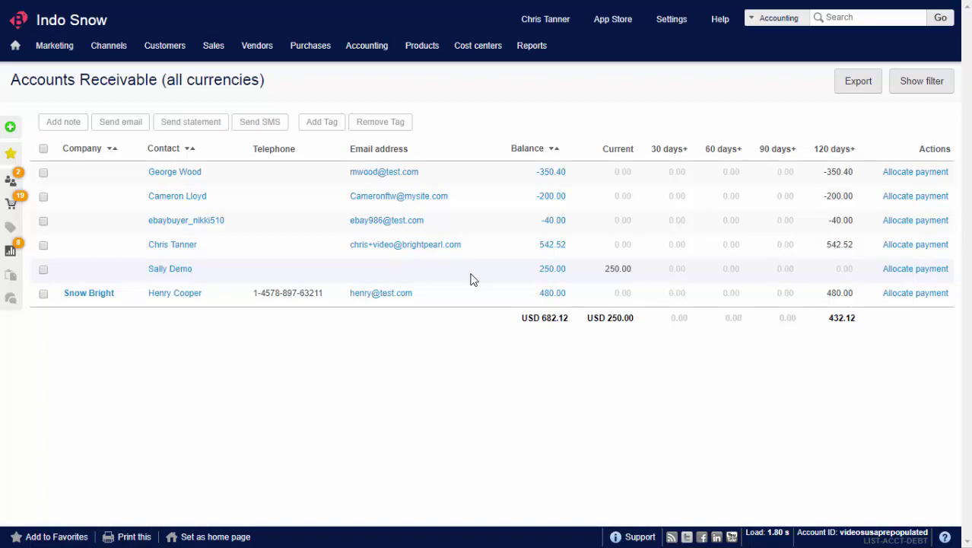
left_click(901, 87)
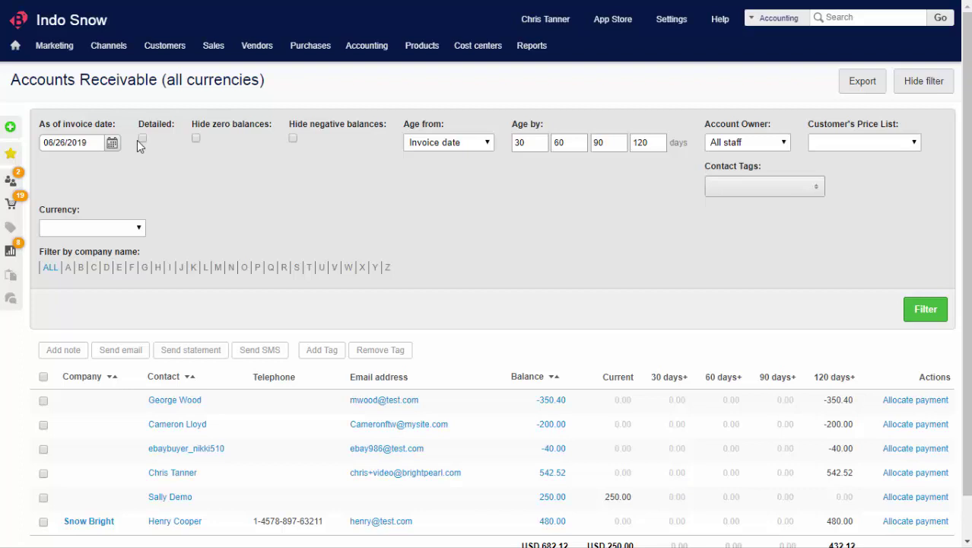
left_click(44, 376)
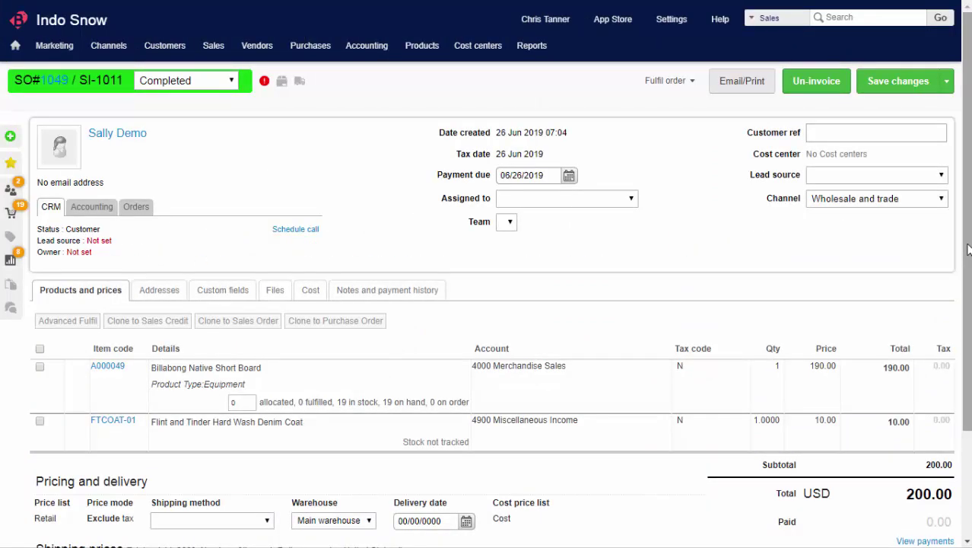
- Record a USD 100.00 partial payment with a reference into 1001 Bank Account on order 1049
left_click_drag(967, 249, 963, 378)
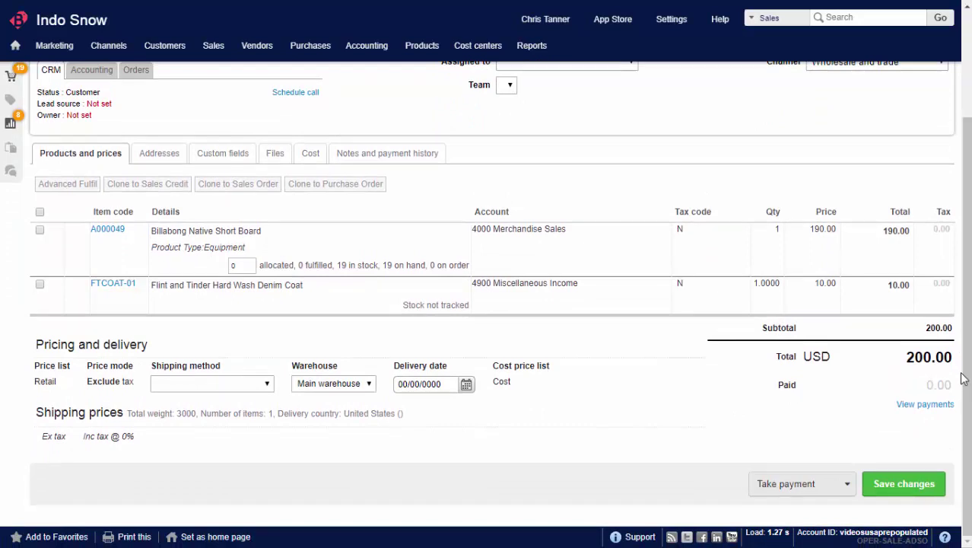
left_click(814, 496)
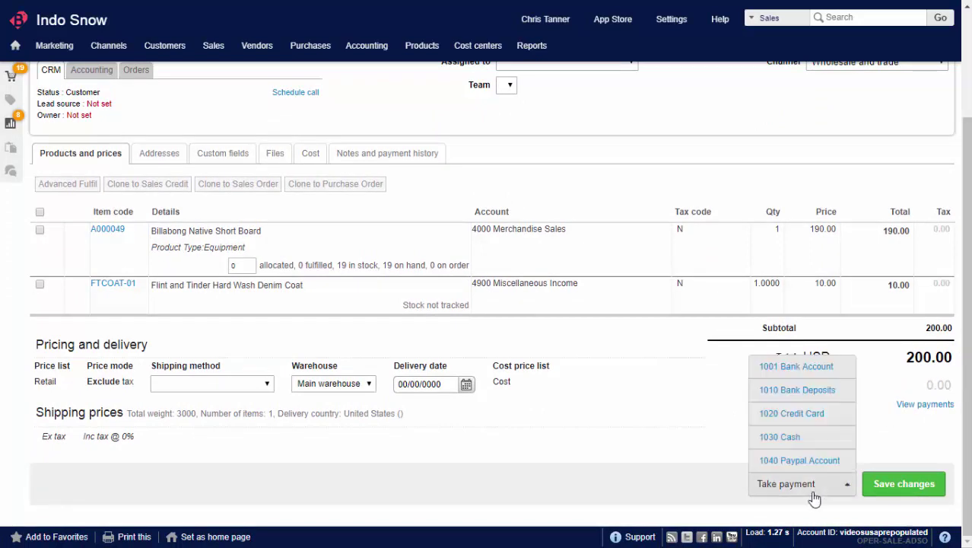
left_click(801, 368)
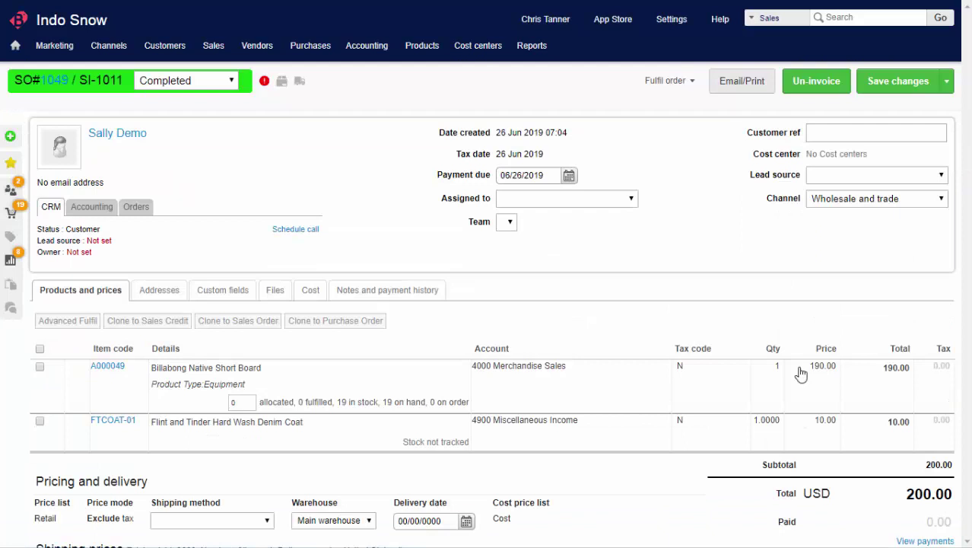
left_click(303, 253)
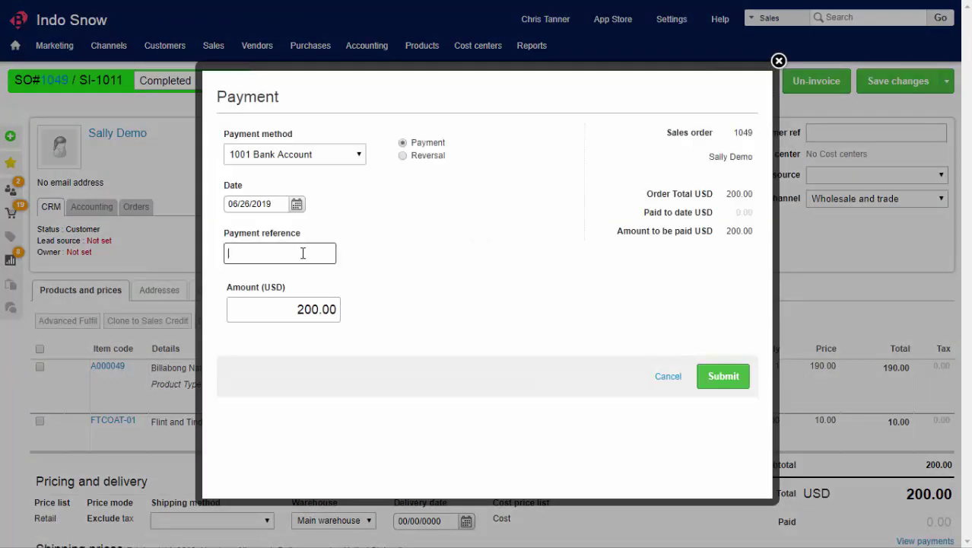
type("7758")
key("Tab")
type("100")
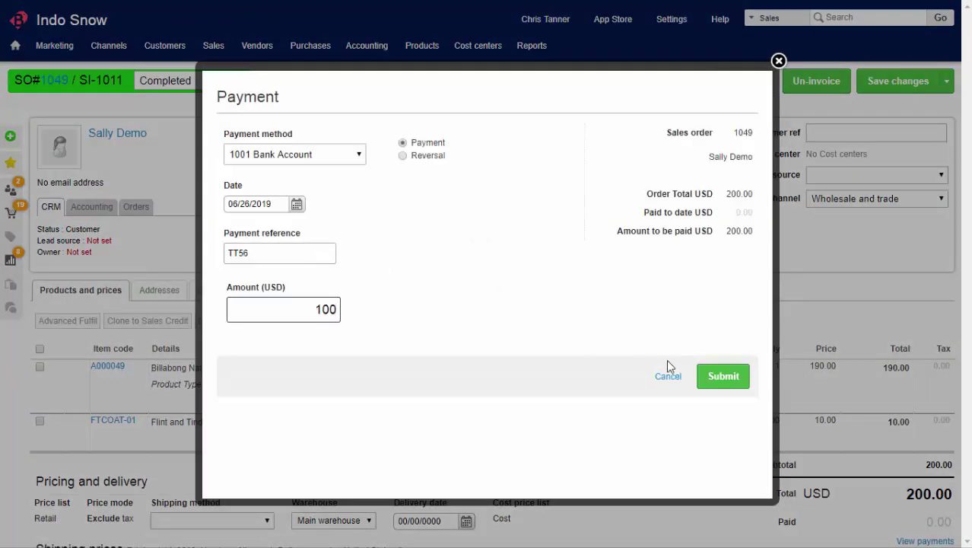
left_click(717, 371)
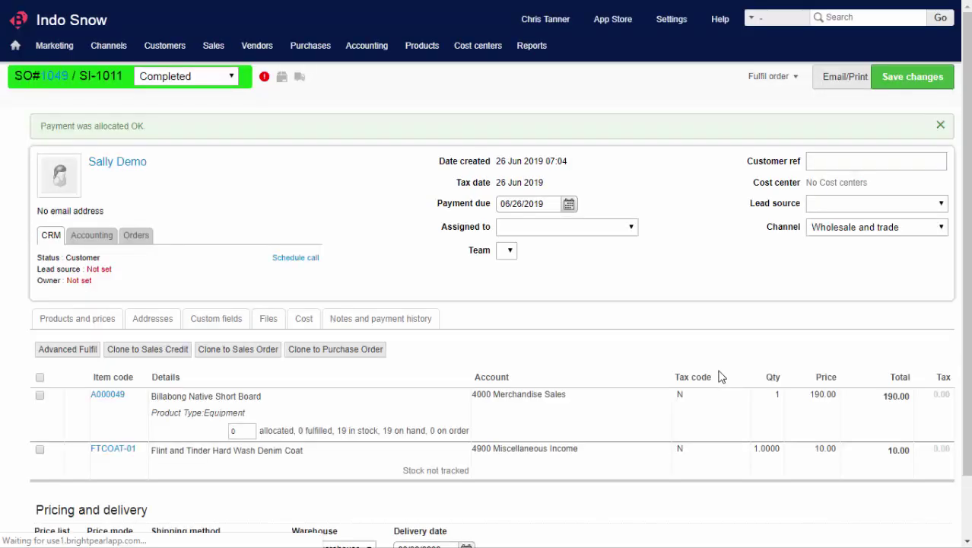
scroll(761, 384, "down", 3)
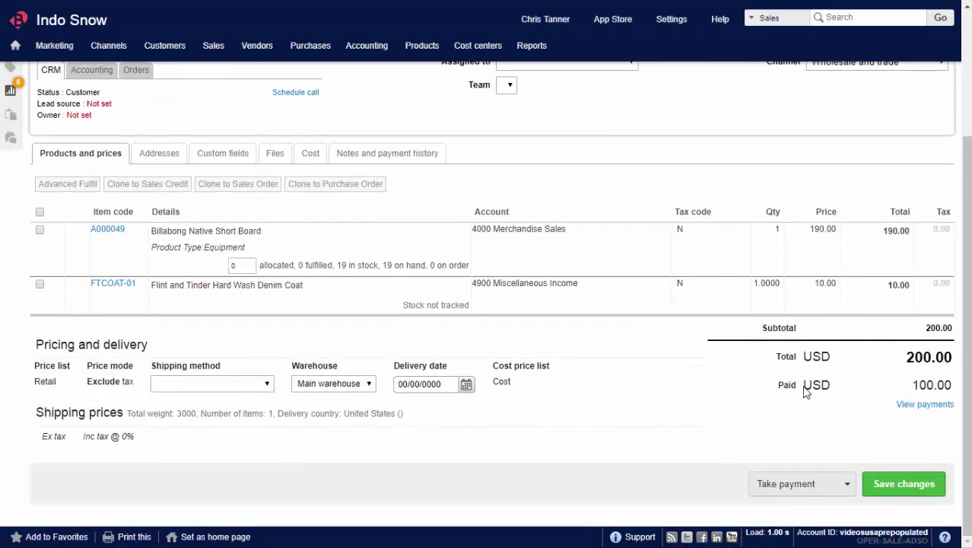
- View the payments recorded against order 1049 in the ledger
left_click(925, 408)
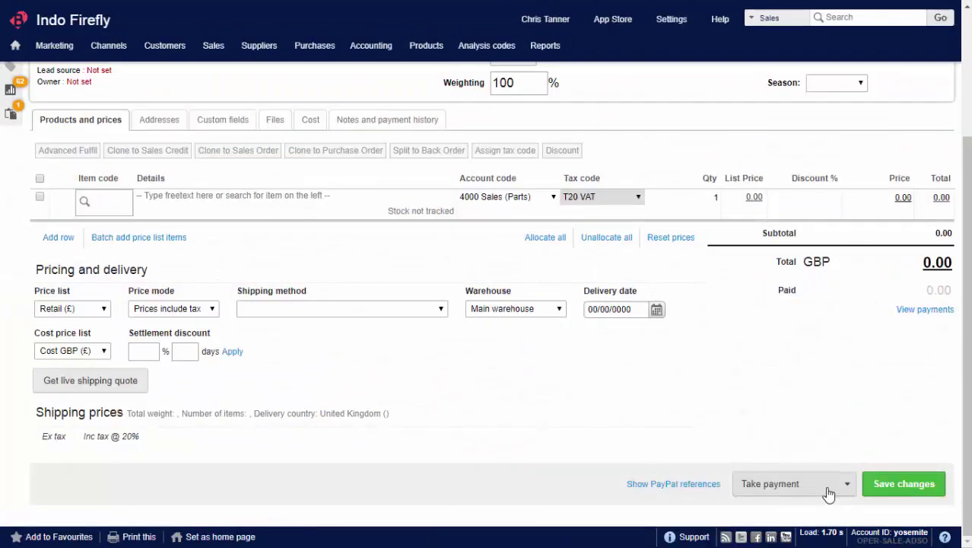
- Take a card payment on the new sales order through SagePay Direct
left_click(828, 490)
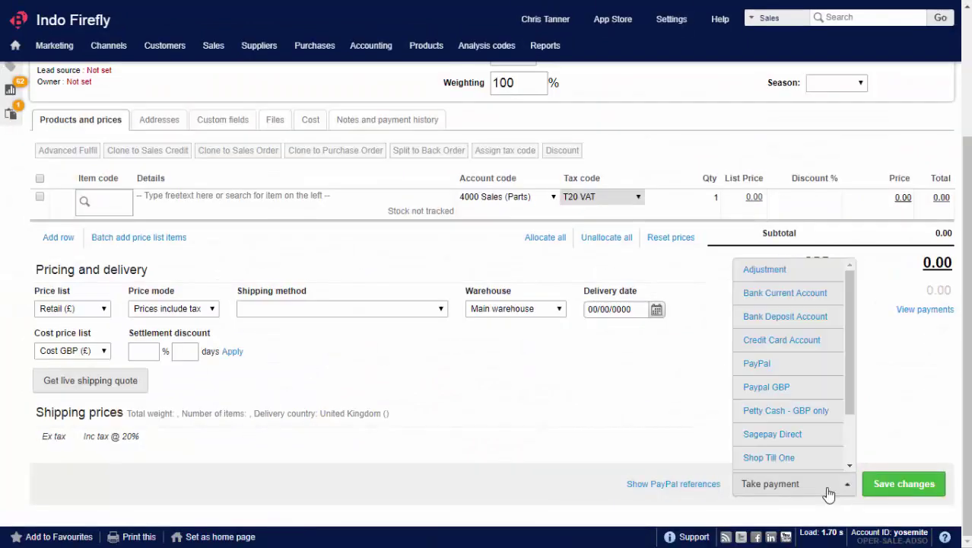
left_click(772, 434)
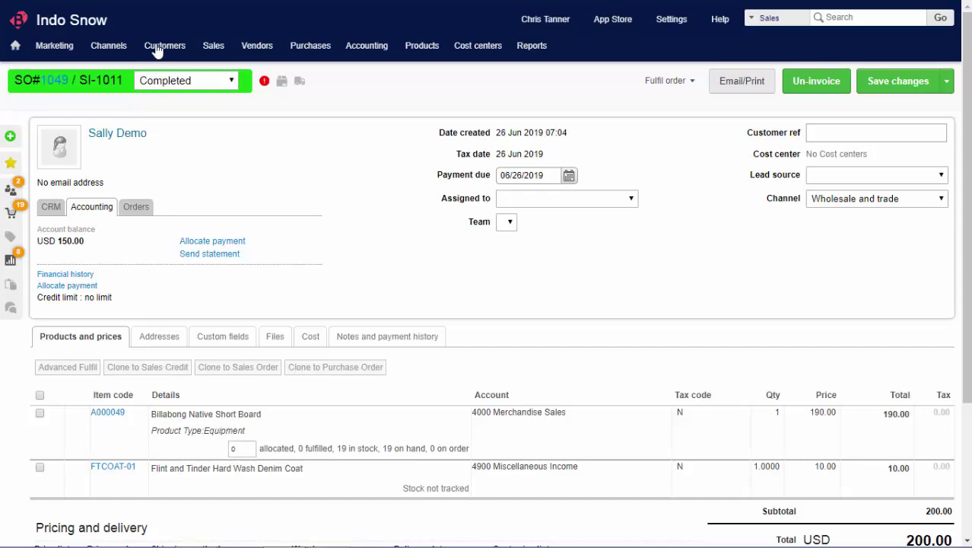
- Allocate 100.00 to the first invoice and 40.00 to the second from 1001 Bank Account
mouse_move(159, 47)
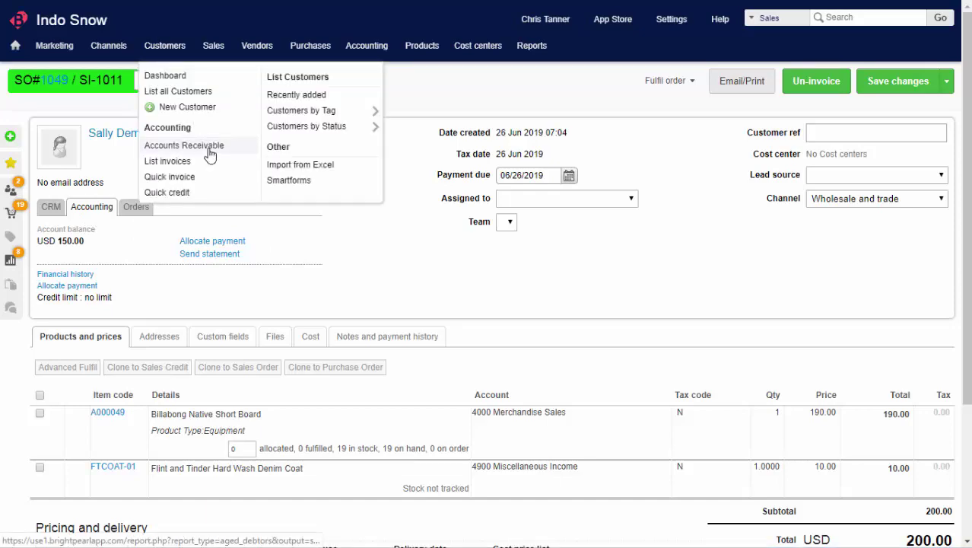
left_click(213, 240)
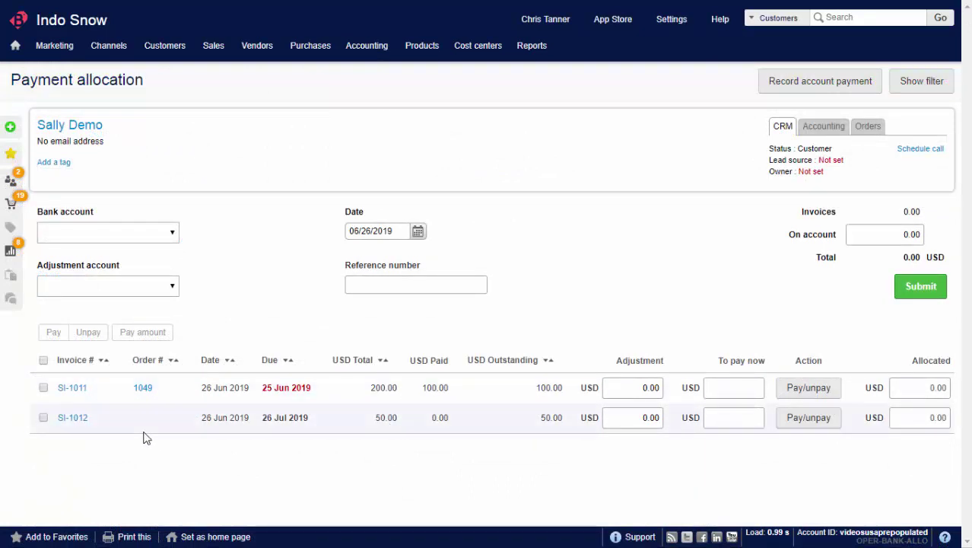
left_click(810, 391)
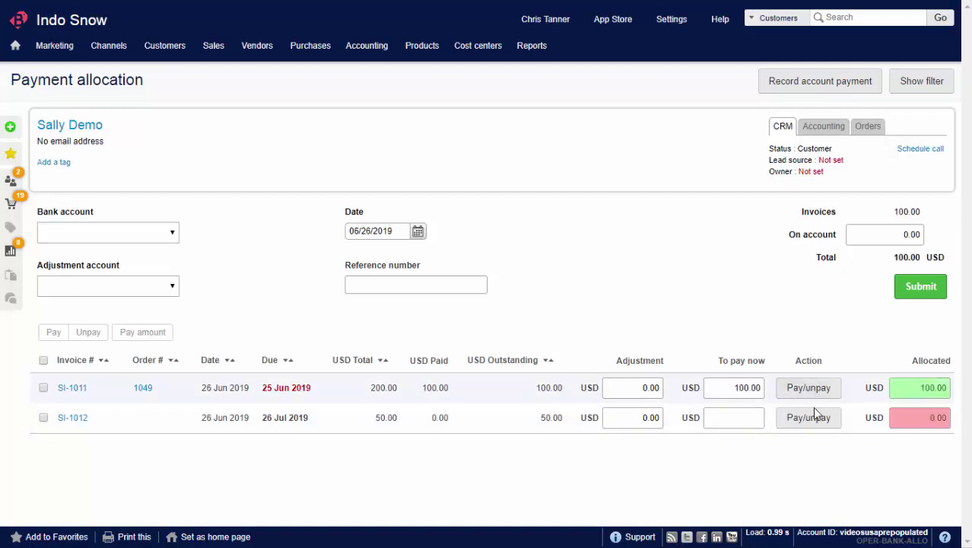
left_click(810, 420)
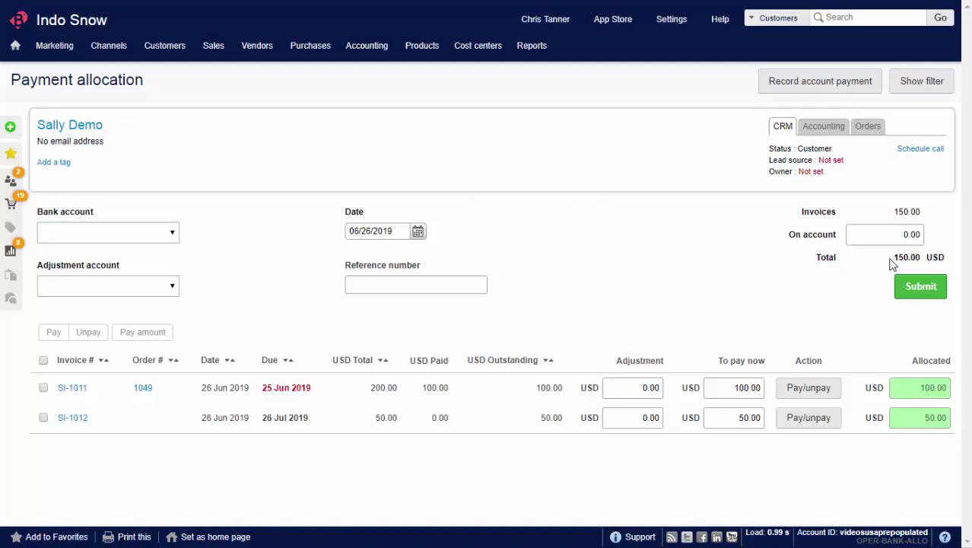
left_click(169, 233)
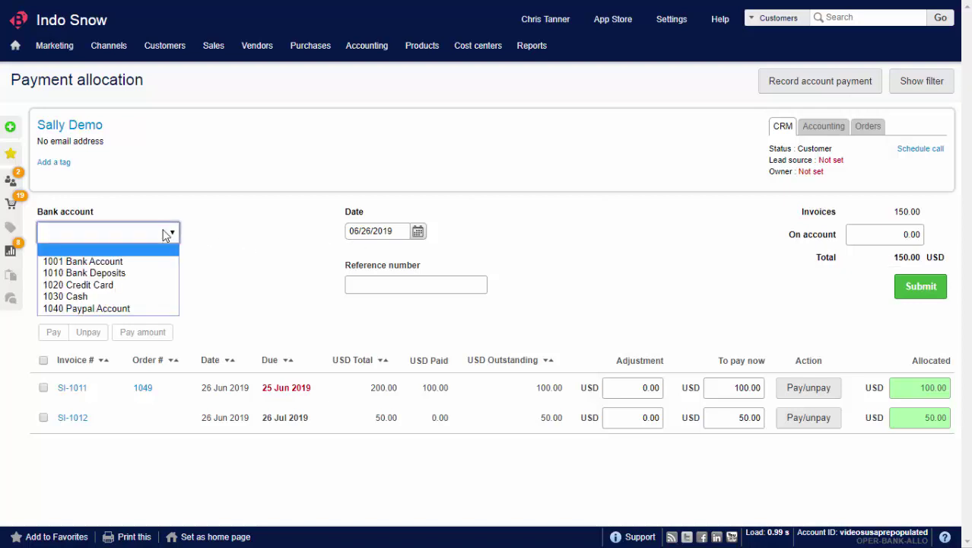
left_click(152, 260)
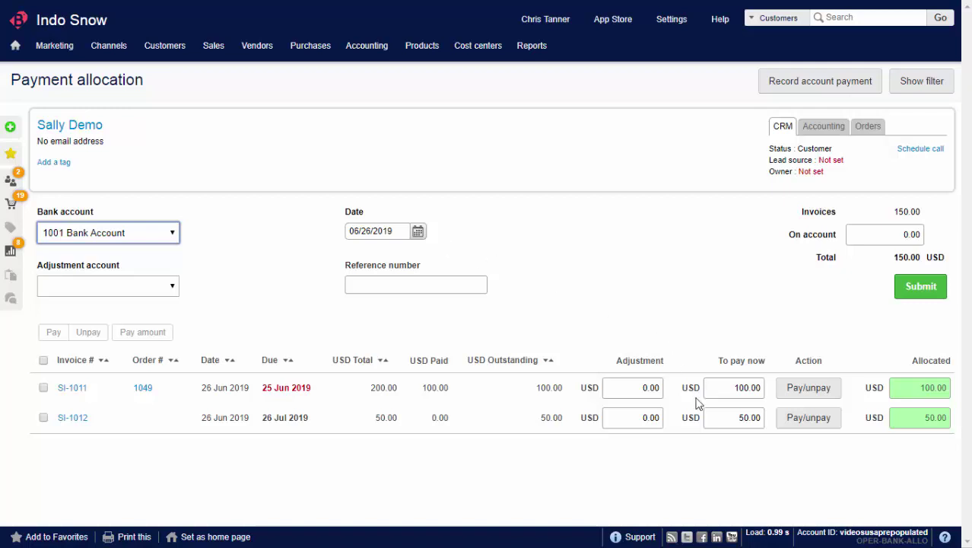
left_click(798, 426)
type("40")
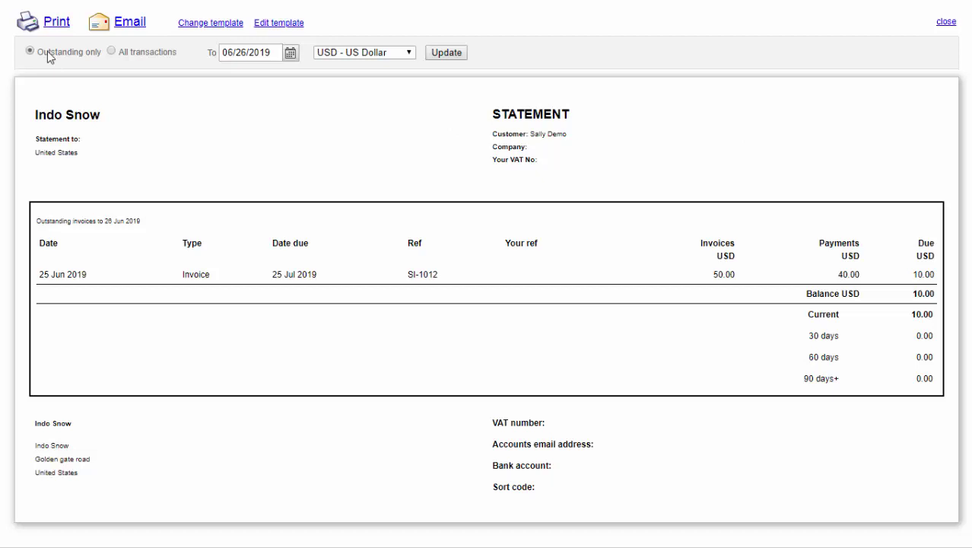
- Switch the customer statement to include all transactions
left_click(131, 55)
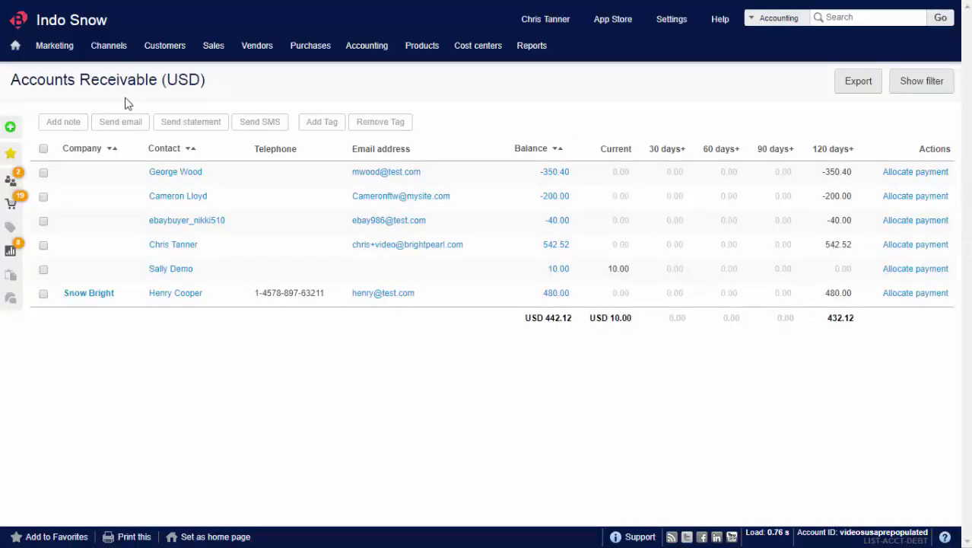
- Select all customers in Accounts Receivable and start sending each of them a statement
mouse_move(165, 48)
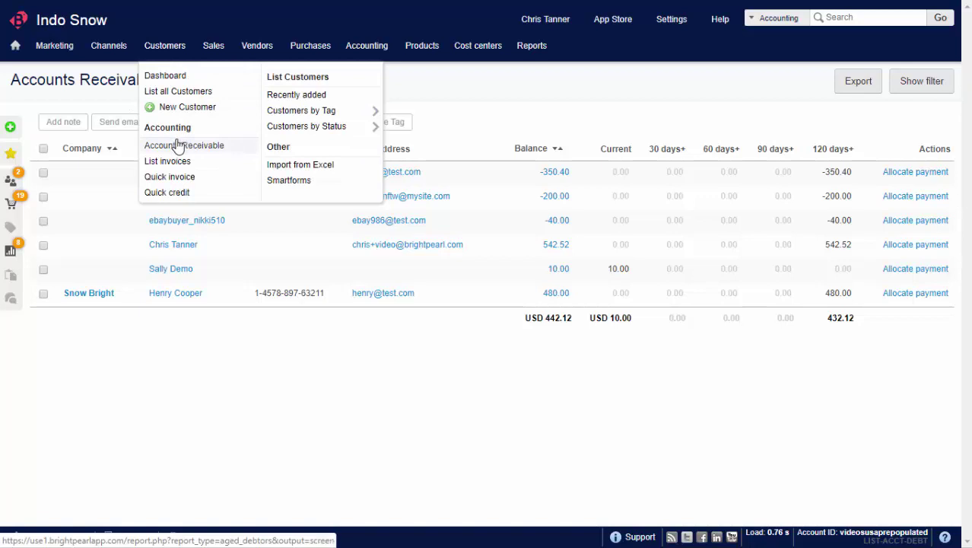
left_click(43, 149)
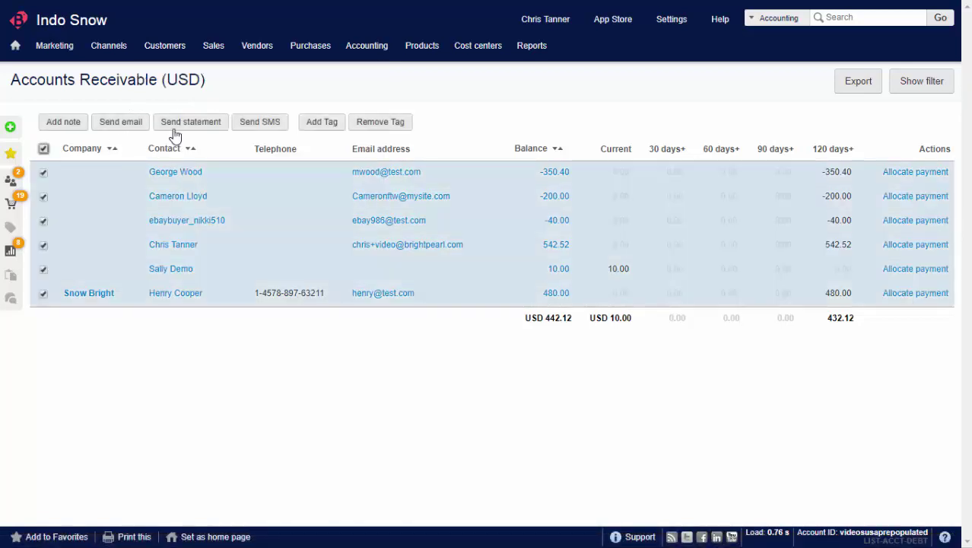
left_click(179, 124)
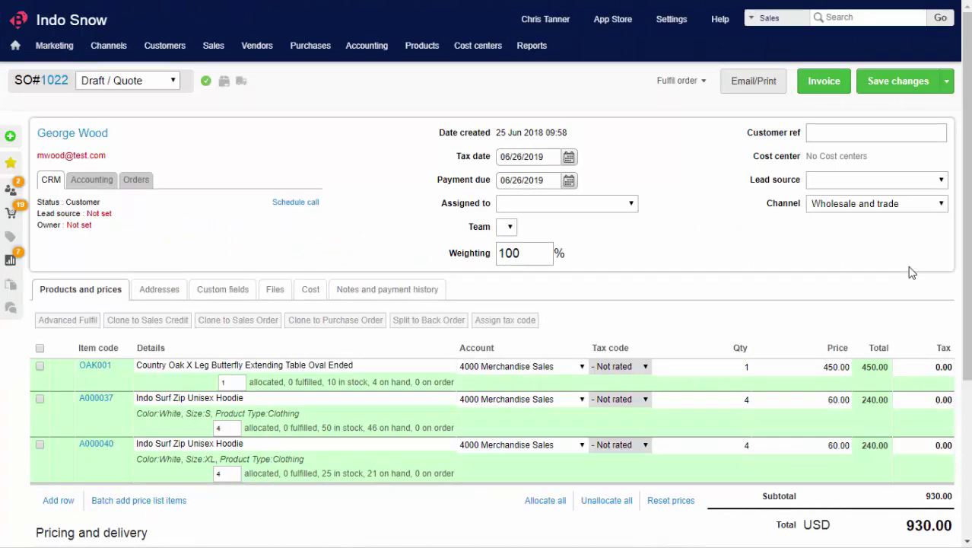
- Confirm sales order SO#1022 is fully paid at USD 930.00, then invoice it
left_click_drag(966, 273, 970, 436)
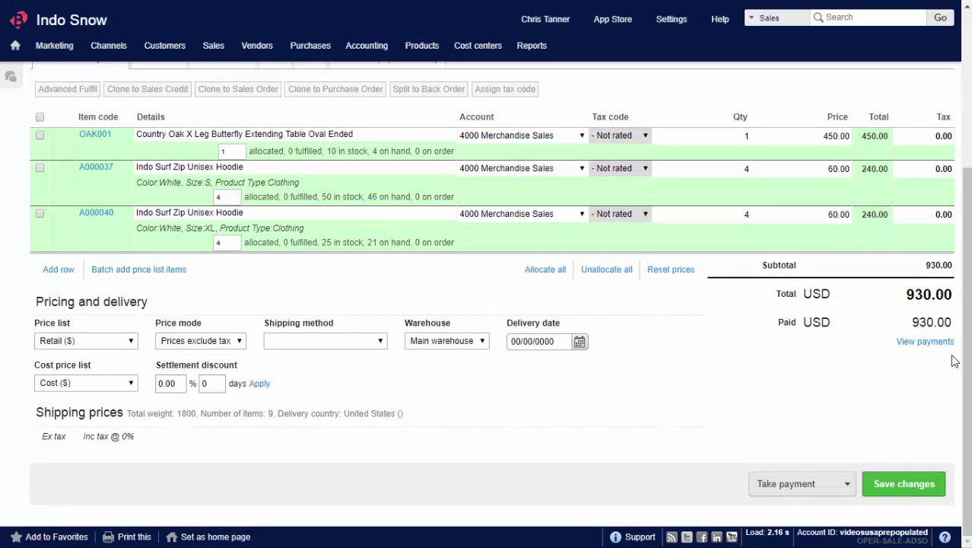
left_click_drag(968, 356, 960, 187)
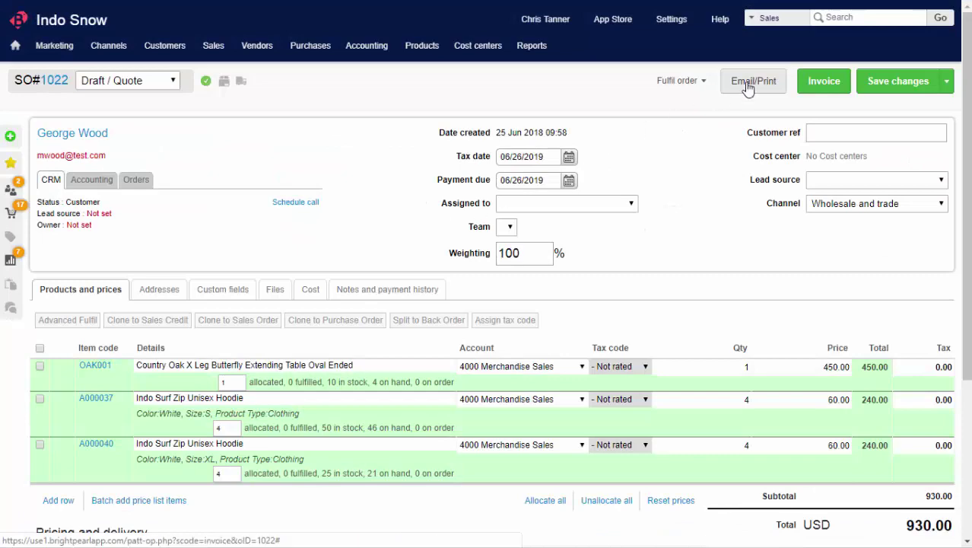
left_click(824, 81)
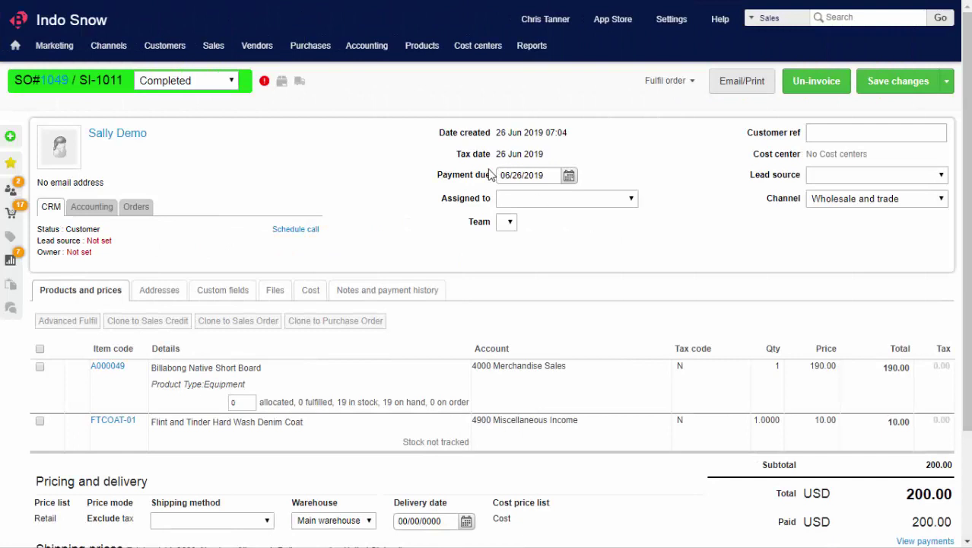
- From the customer's orders, clone the denim coat line into a 10.00 sales credit and post it
mouse_move(172, 47)
mouse_move(215, 55)
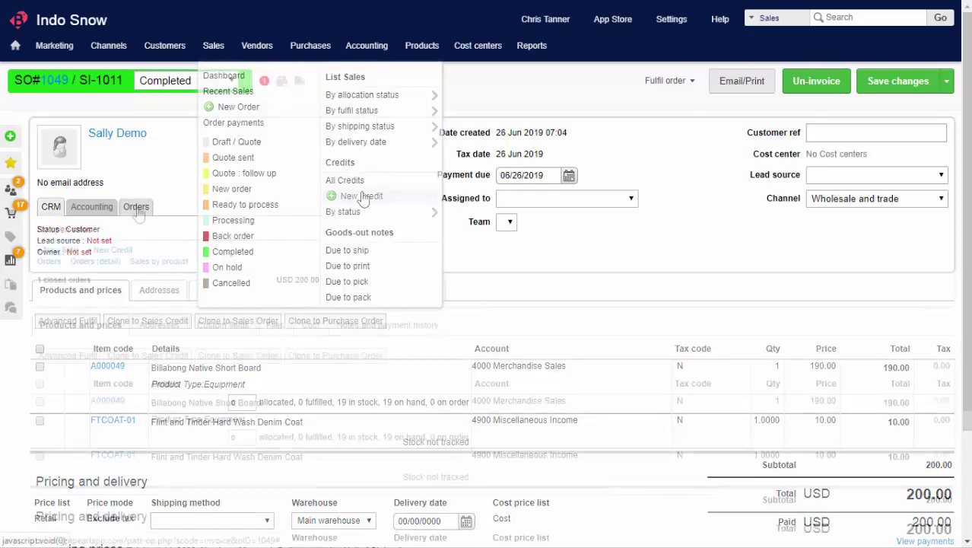
left_click(135, 206)
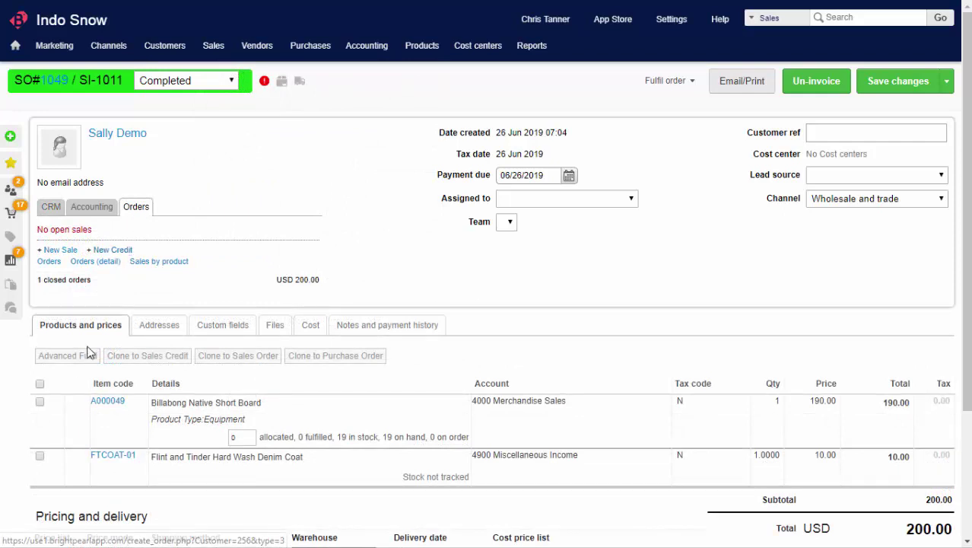
left_click(40, 457)
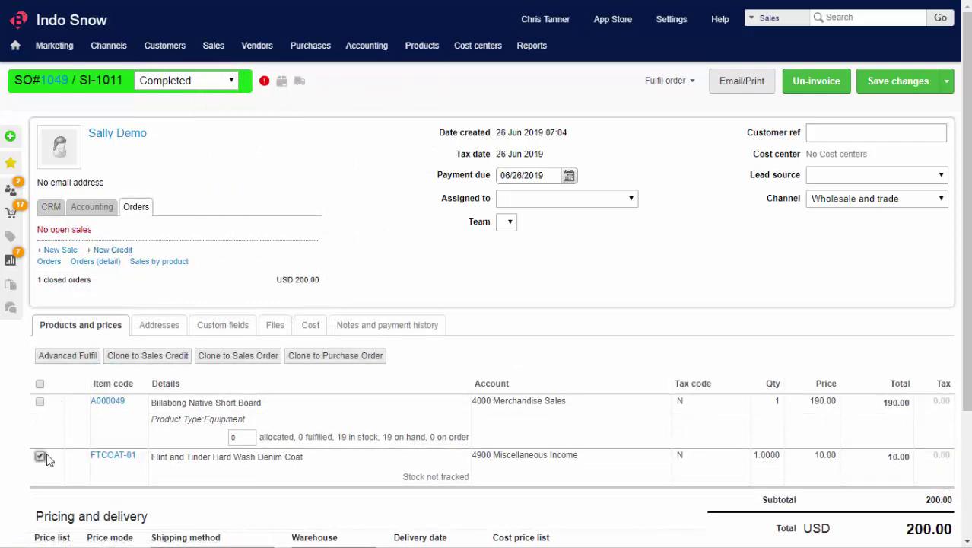
left_click(162, 356)
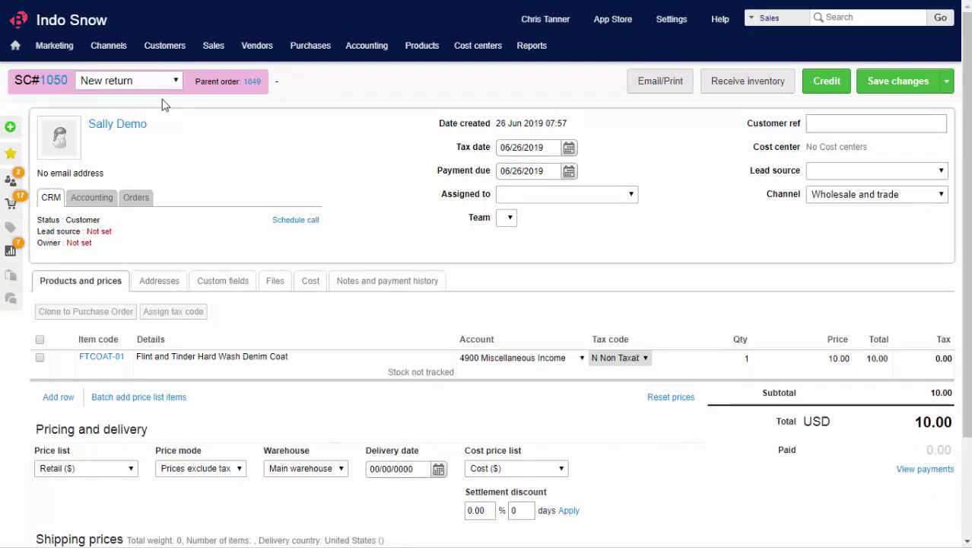
left_click(837, 86)
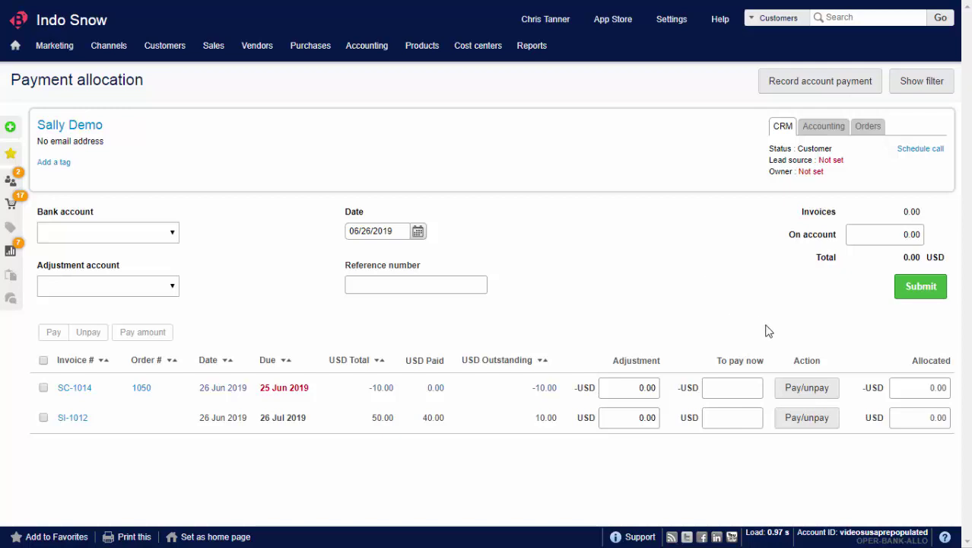
- Offset the -10.00 credit against SI-1012's 10.00 balance, save, and check the account balance
left_click(813, 390)
left_click(814, 419)
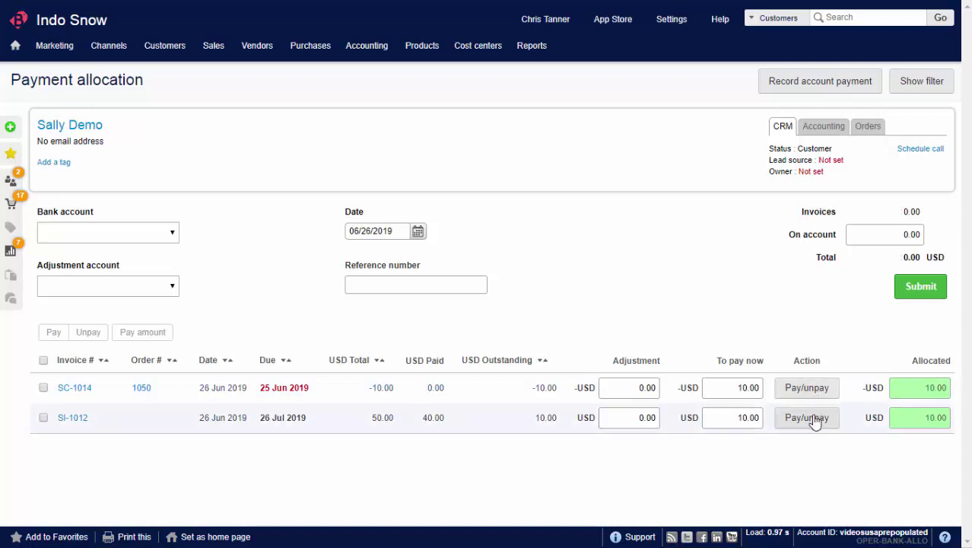
left_click(918, 289)
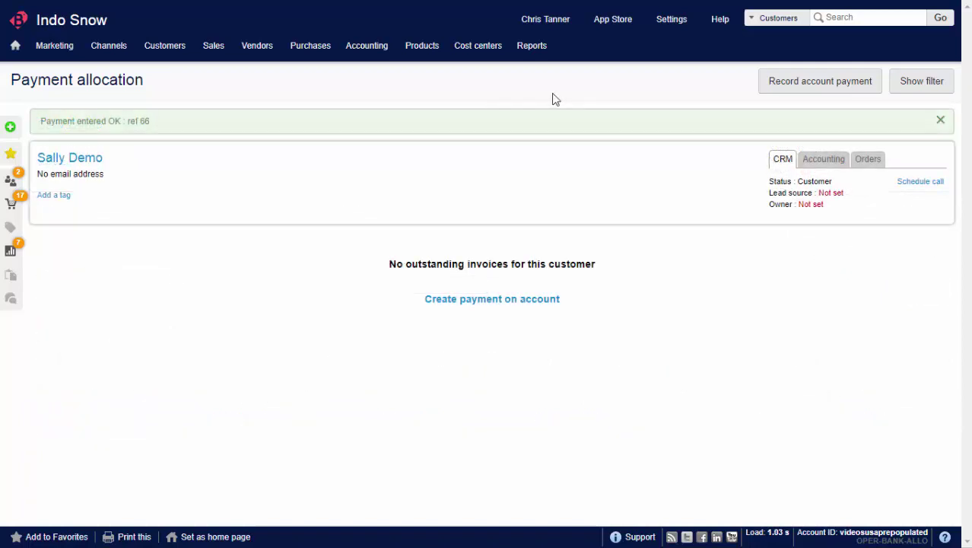
left_click(825, 163)
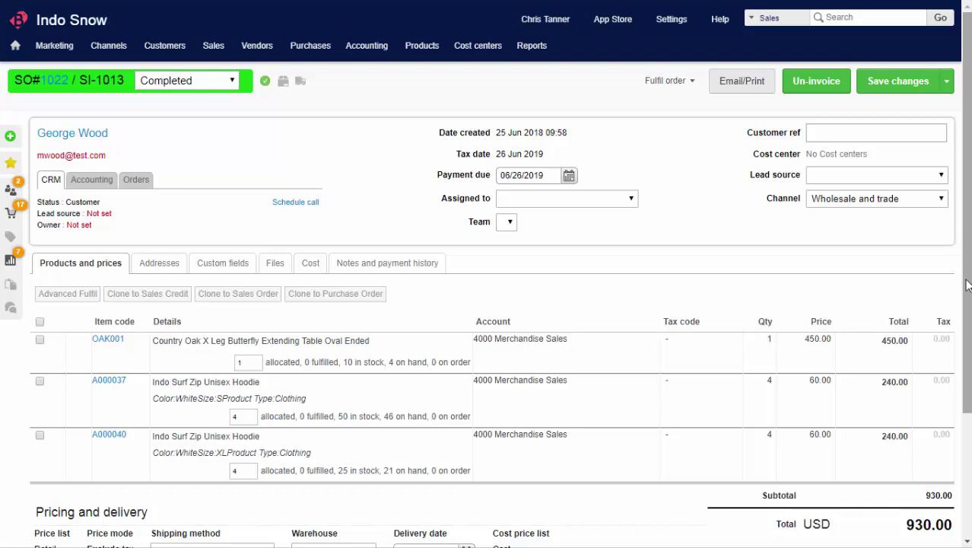
- Go from the order's payment history to the customer's files and mark the SI-1013 invoice PDF for email
left_click(427, 264)
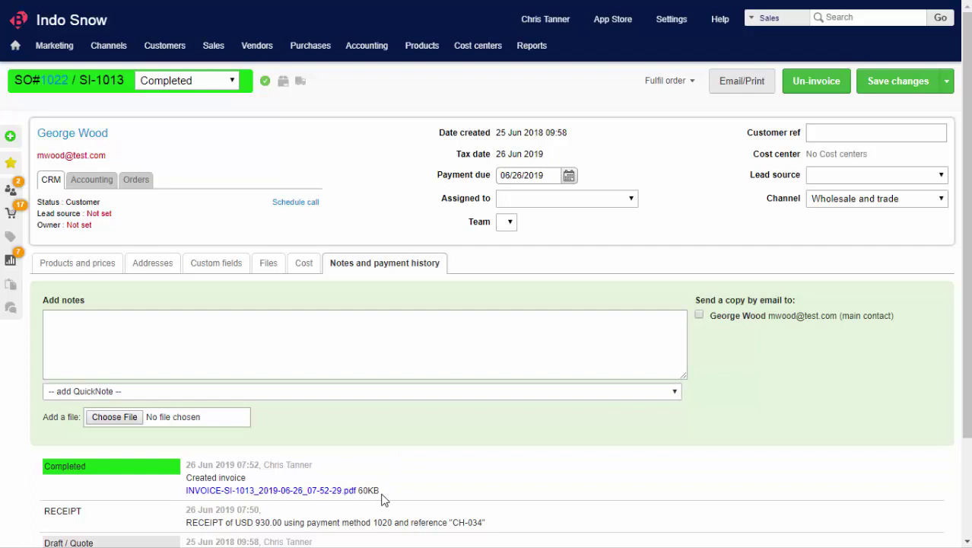
left_click(89, 135)
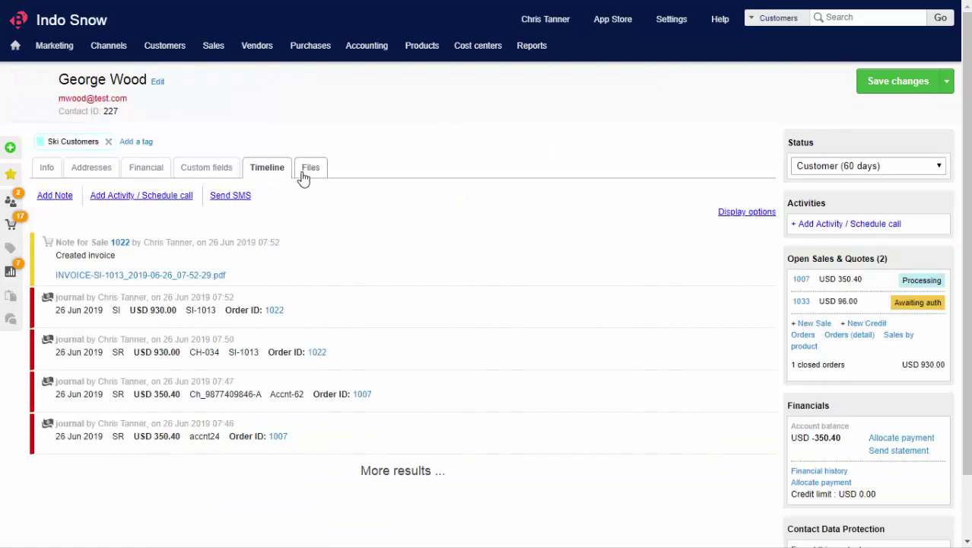
left_click(305, 175)
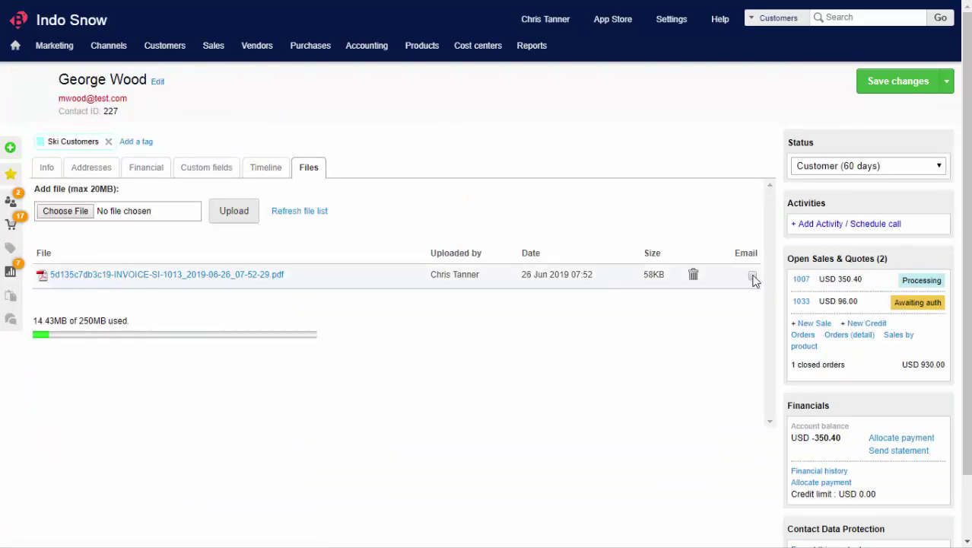
left_click(752, 276)
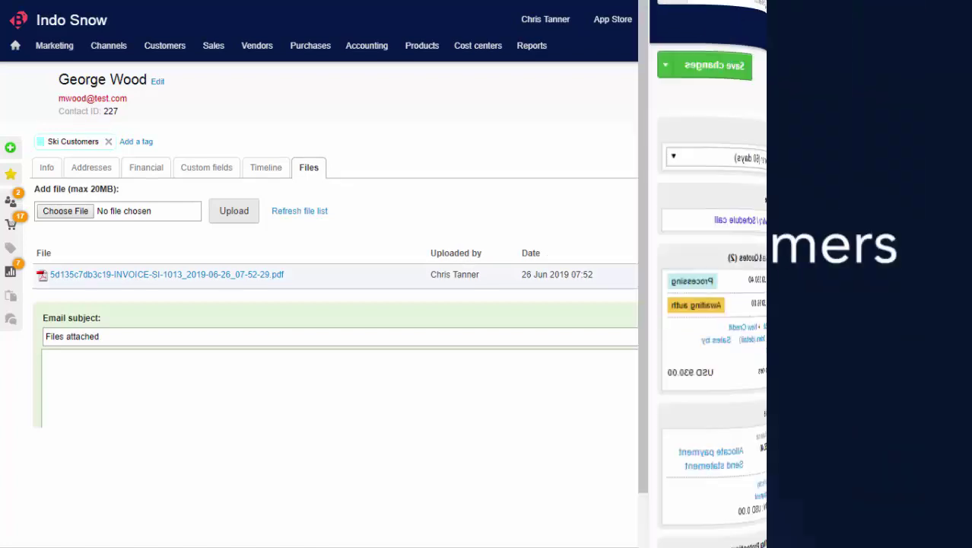